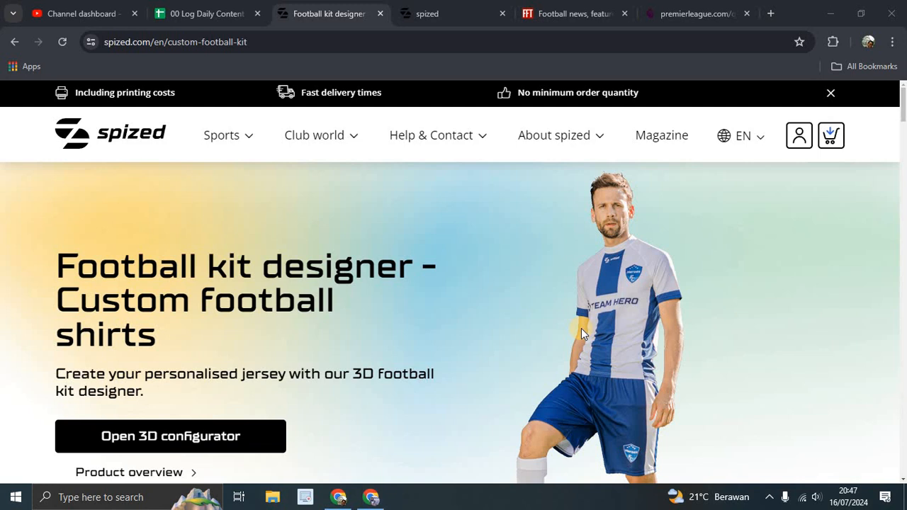
# Examine the football kit designer landing page, including its 3D configurator introduction and the listed printing, delivery and material benefits.
pyautogui.scroll(-3, 703, 260)
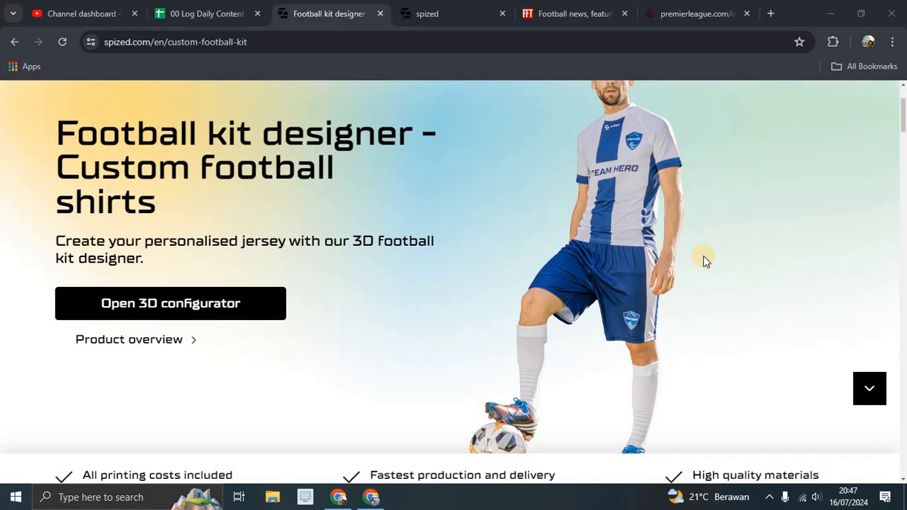
pyautogui.scroll(3, 703, 261)
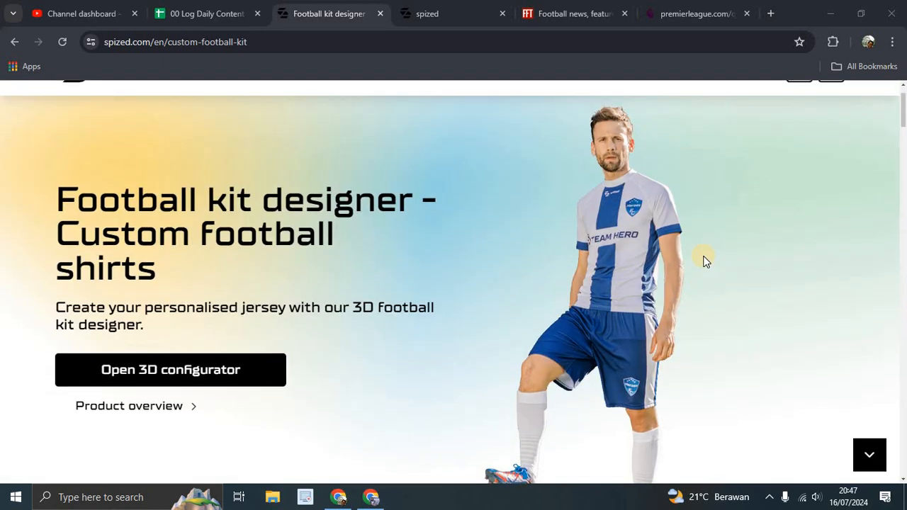
pyautogui.scroll(-1, 704, 261)
pyautogui.scroll(1, 704, 261)
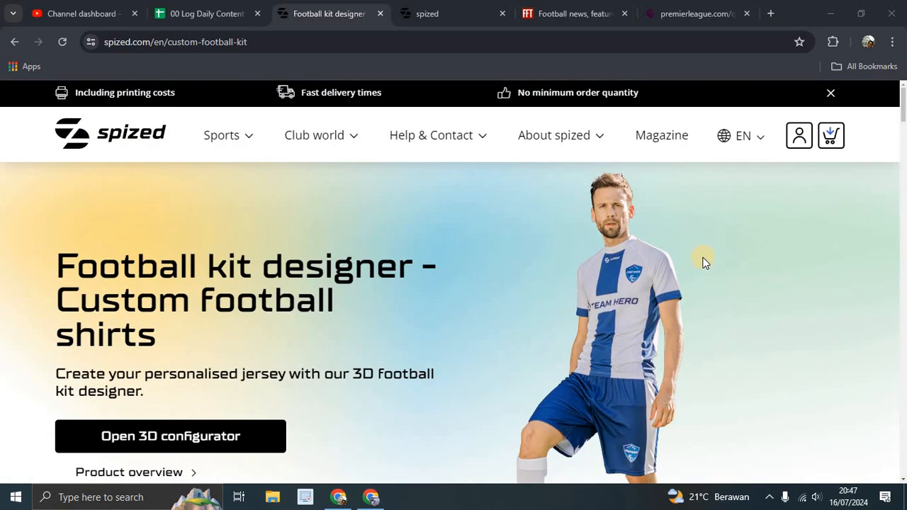
pyautogui.scroll(-4, 703, 261)
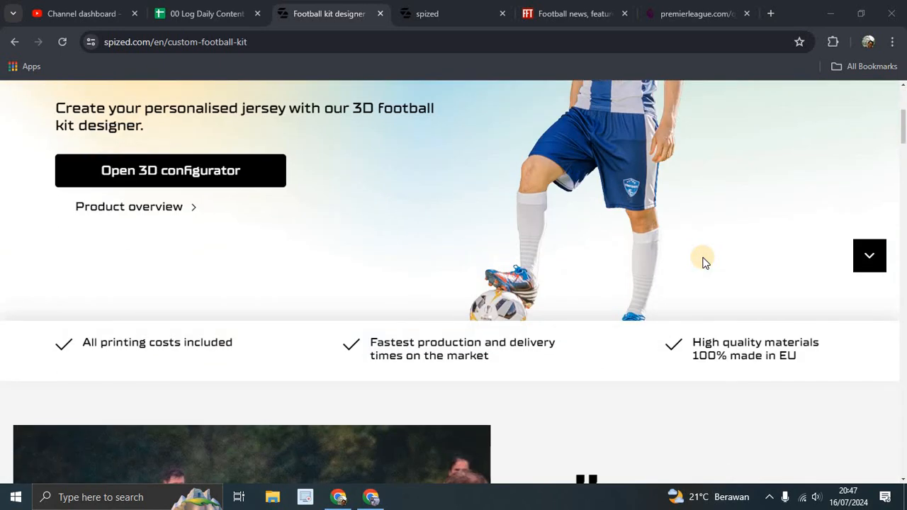
pyautogui.scroll(-3, 703, 261)
pyautogui.scroll(6, 703, 261)
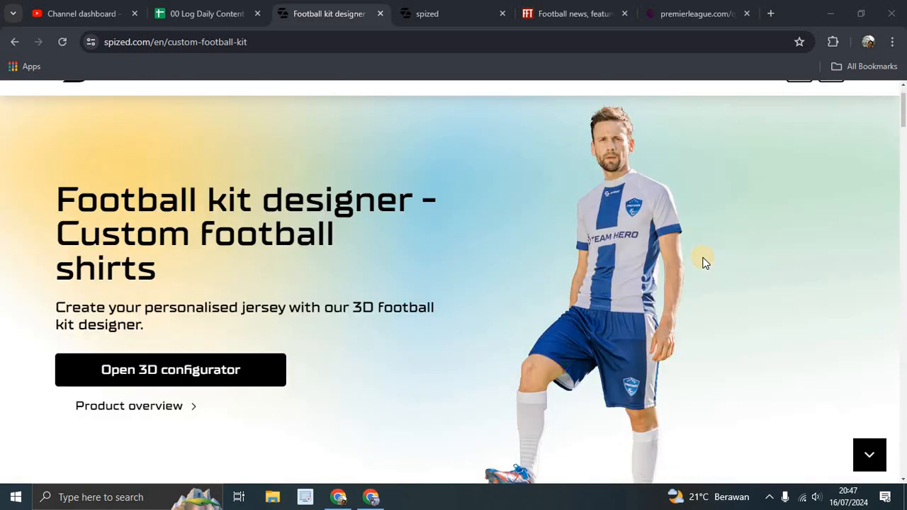
pyautogui.scroll(-2, 703, 260)
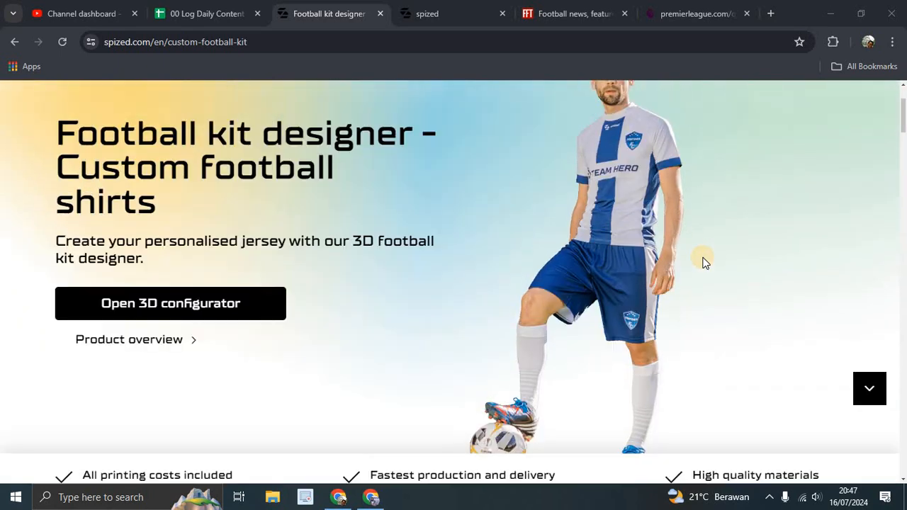
pyautogui.scroll(1, 703, 261)
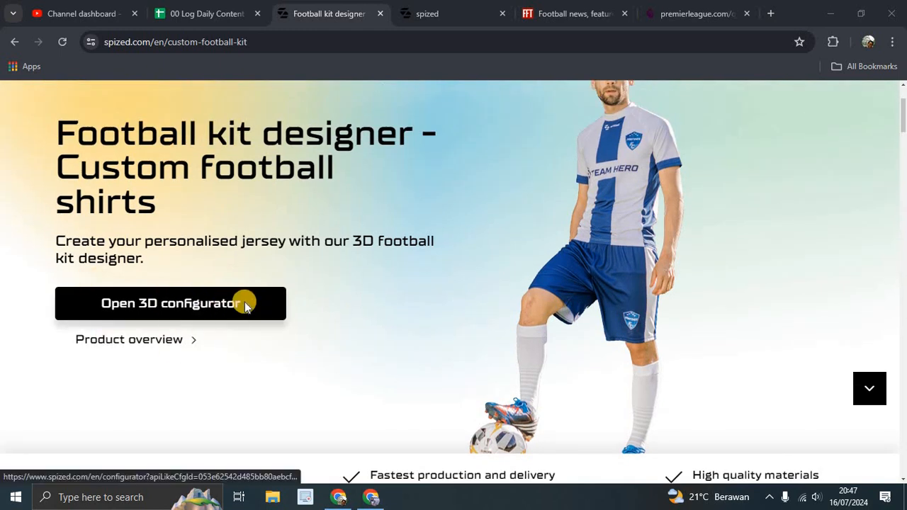
pyautogui.scroll(-1, 212, 279)
pyautogui.scroll(1, 458, 284)
pyautogui.scroll(1, 458, 283)
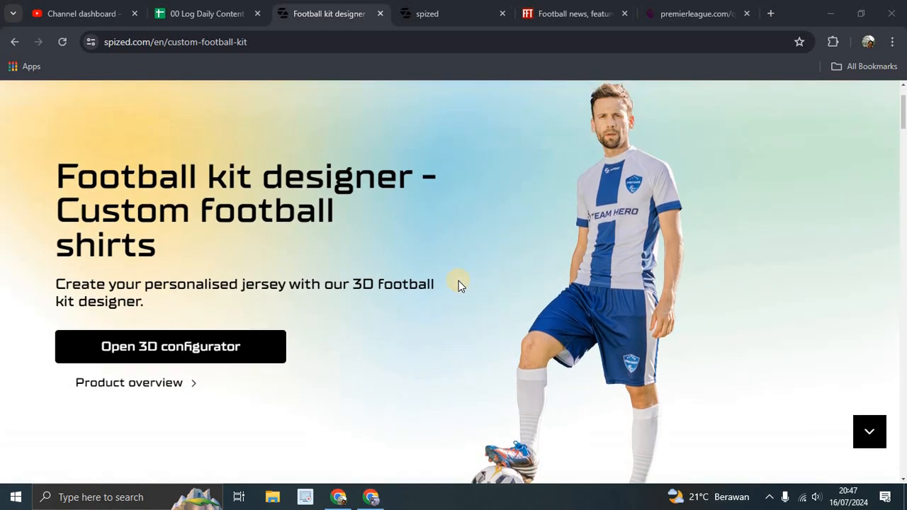
pyautogui.scroll(-1, 209, 453)
pyautogui.scroll(-1, 213, 464)
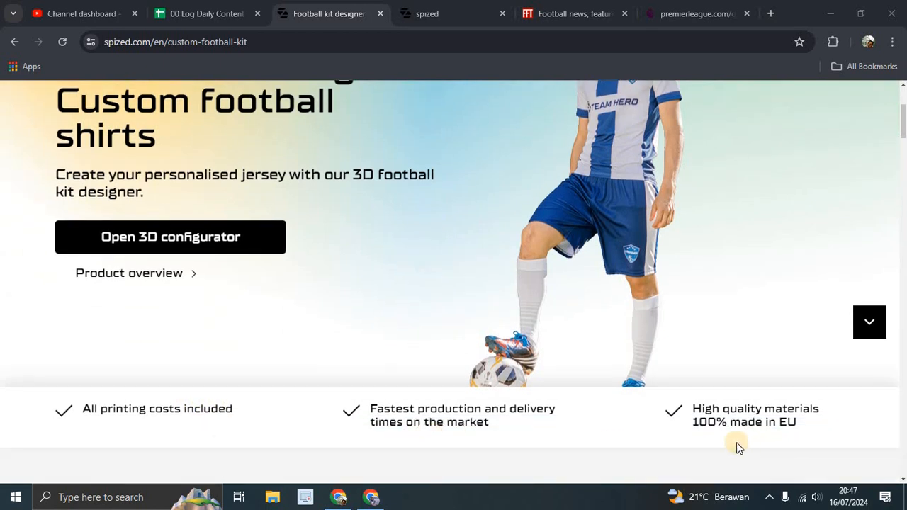
pyautogui.scroll(1, 761, 438)
pyautogui.scroll(-1, 765, 442)
pyautogui.scroll(2, 623, 391)
pyautogui.scroll(-3, 389, 380)
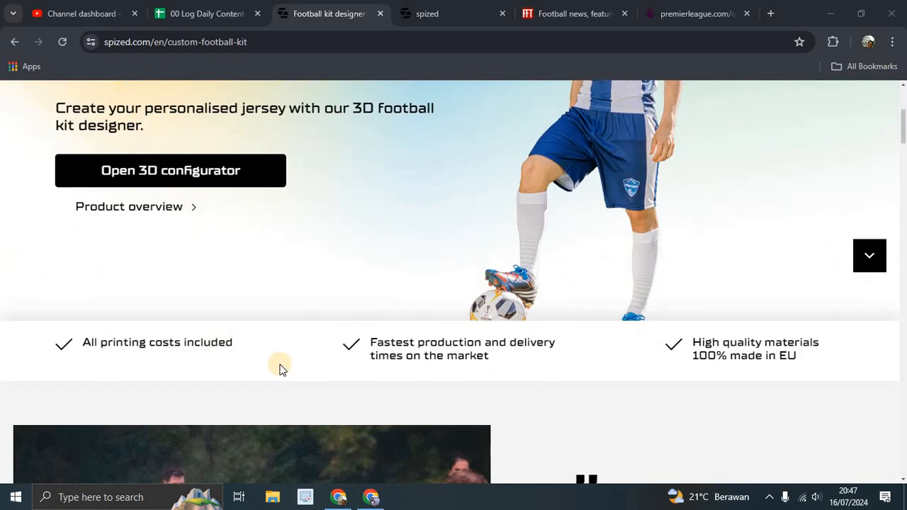
pyautogui.scroll(1, 295, 376)
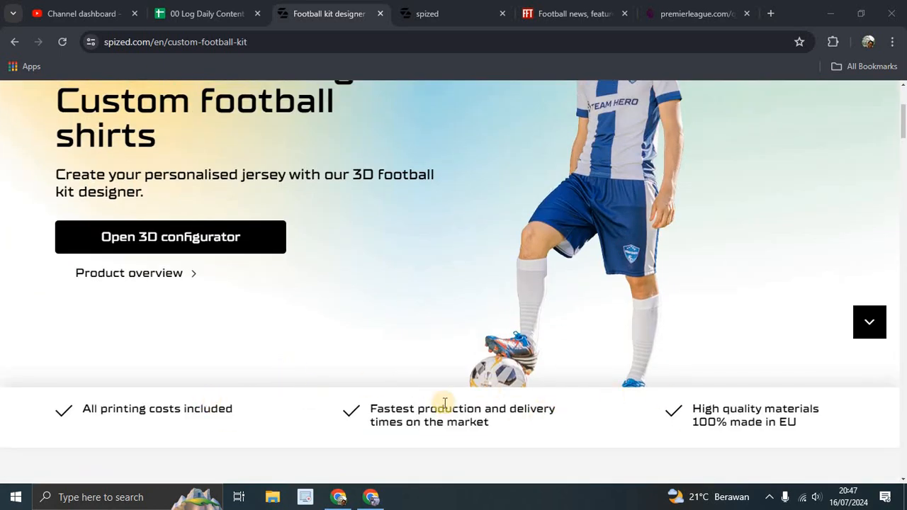
pyautogui.scroll(2, 446, 368)
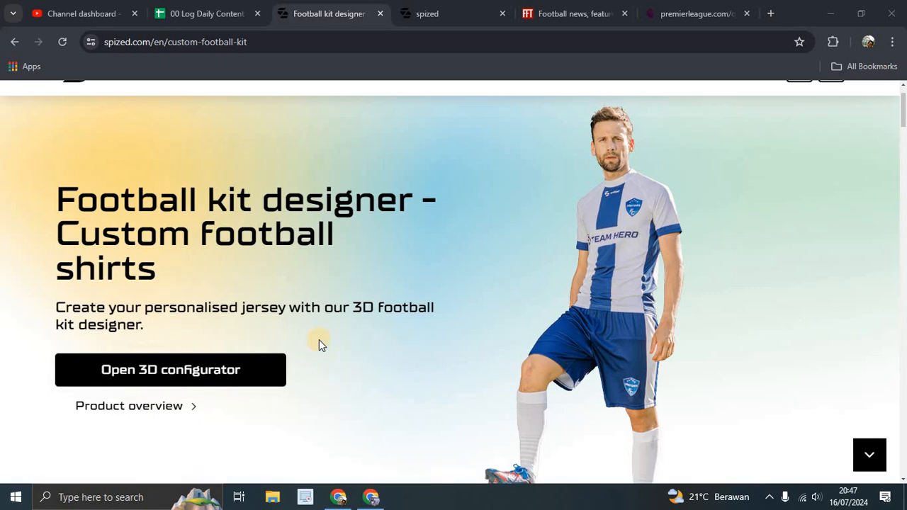
pyautogui.moveTo(353, 306); pyautogui.dragTo(269, 343)
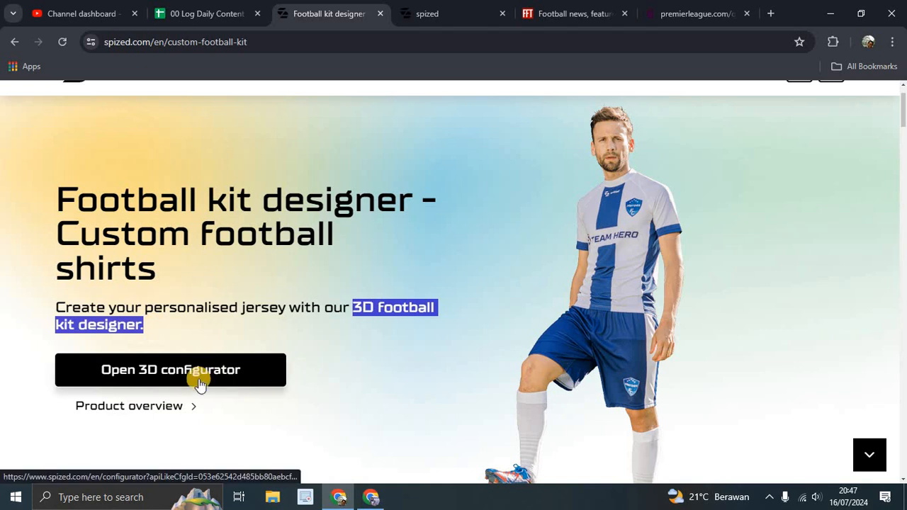
# Close the football kit designer landing page to reach the shirt configurator and inspect the shirt in 3D.
pyautogui.click(379, 14)
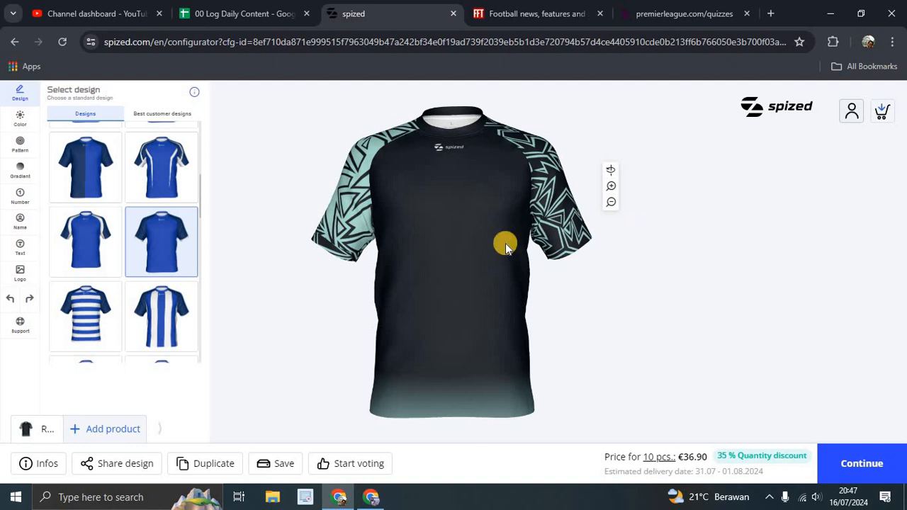
pyautogui.moveTo(426, 245); pyautogui.dragTo(315, 167)
pyautogui.scroll(3, 179, 122)
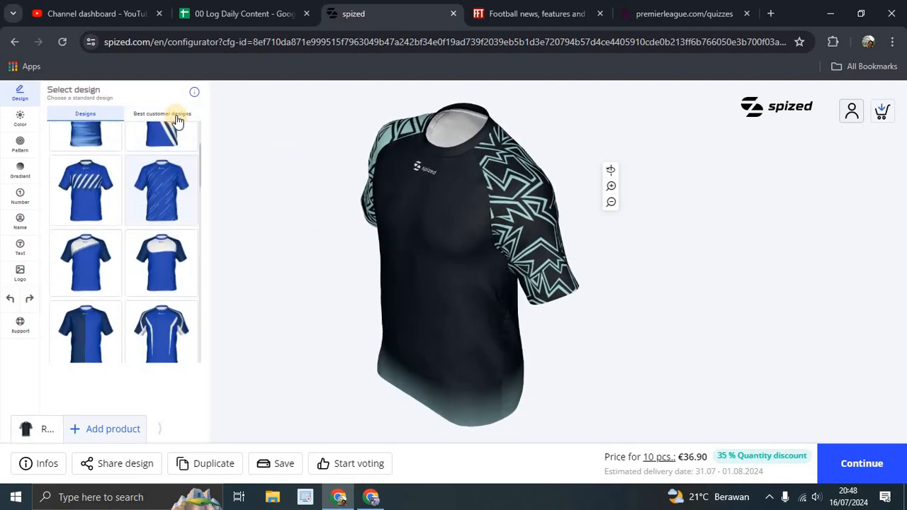
# Browse the best customer designs, return to the standard designs and view the shirt from the front.
pyautogui.click(178, 115)
pyautogui.scroll(-3, 148, 206)
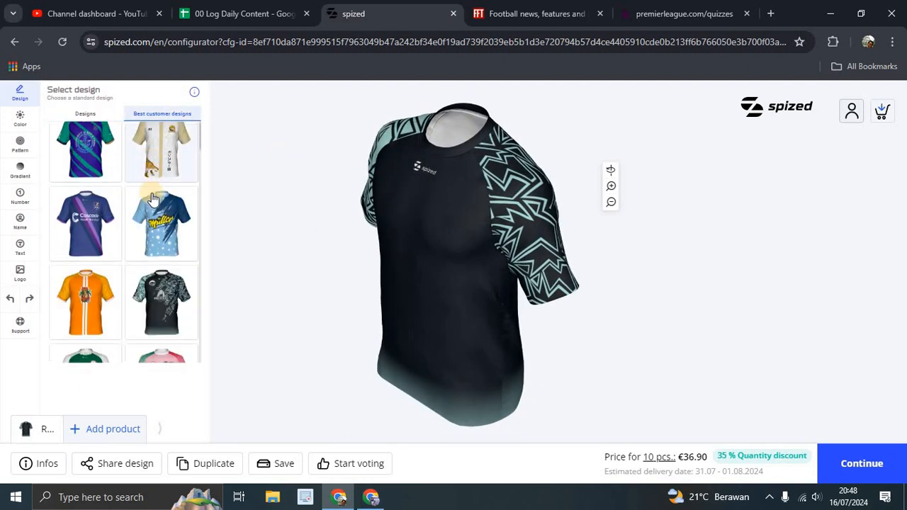
pyautogui.scroll(-2, 151, 211)
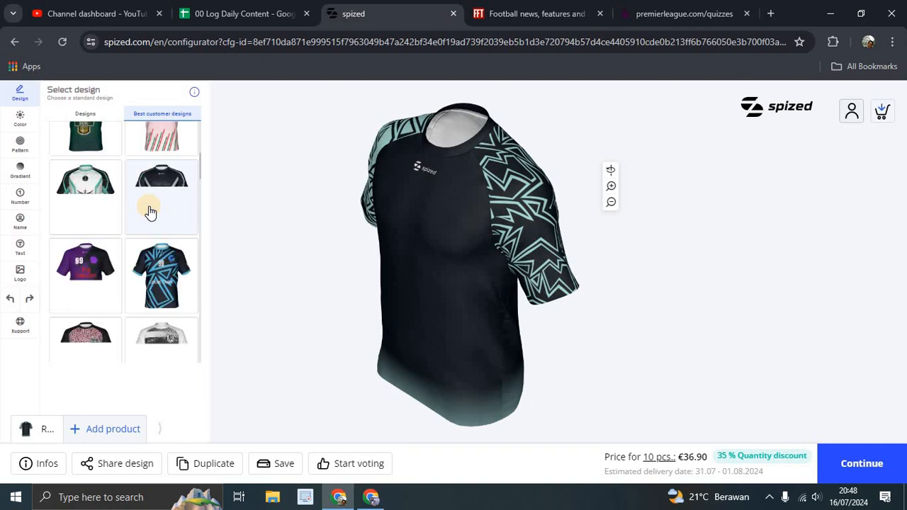
pyautogui.scroll(3, 150, 211)
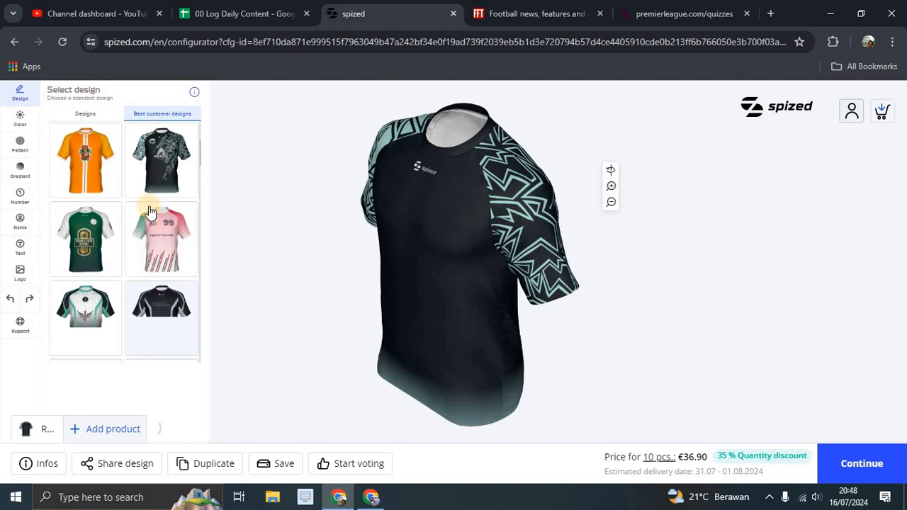
pyautogui.click(90, 114)
pyautogui.moveTo(463, 214); pyautogui.dragTo(408, 201)
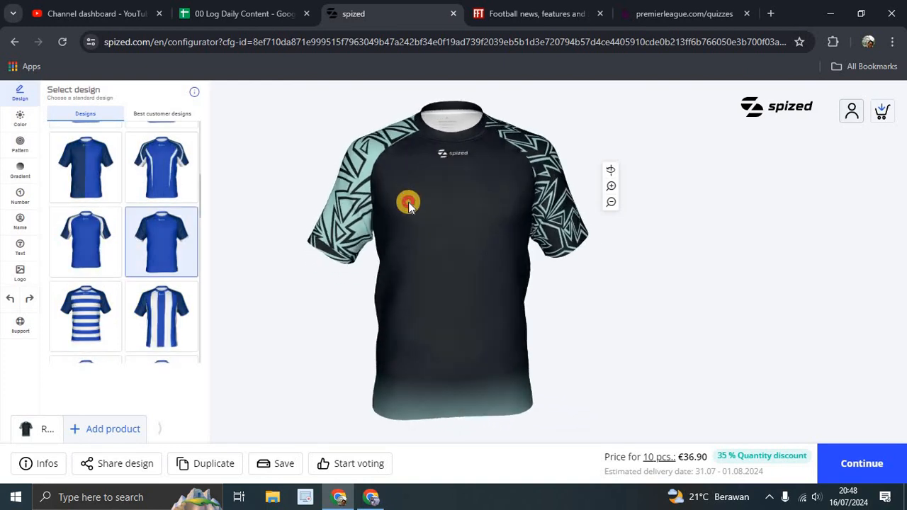
# Try Black and White as the shirt's Color 1 and settle on Red Spized.
pyautogui.click(21, 124)
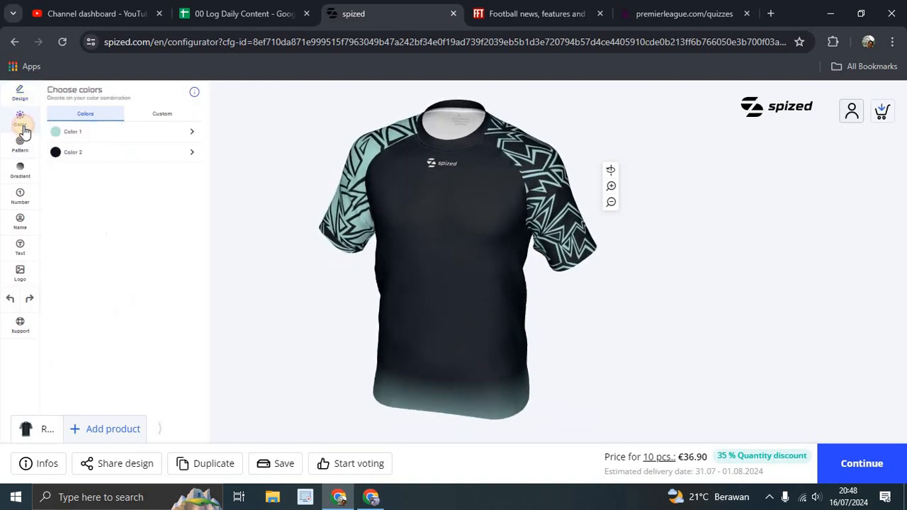
pyautogui.click(181, 136)
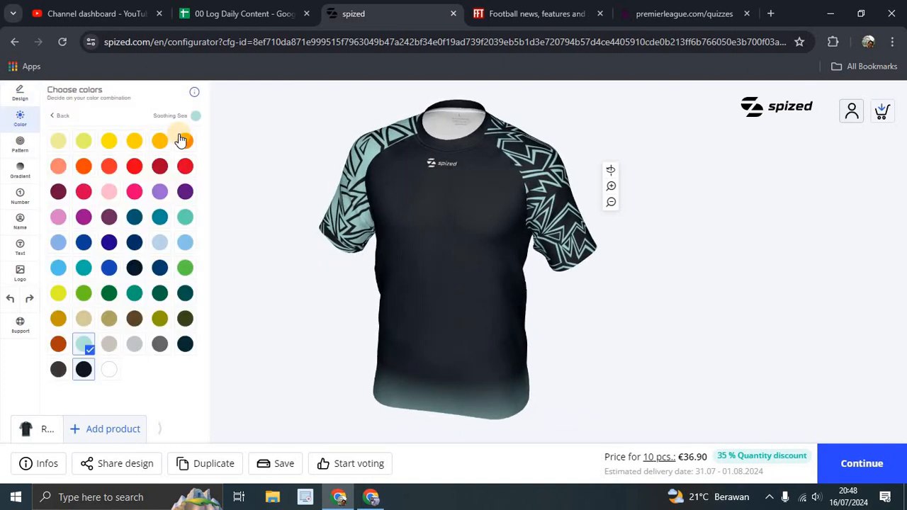
pyautogui.click(82, 371)
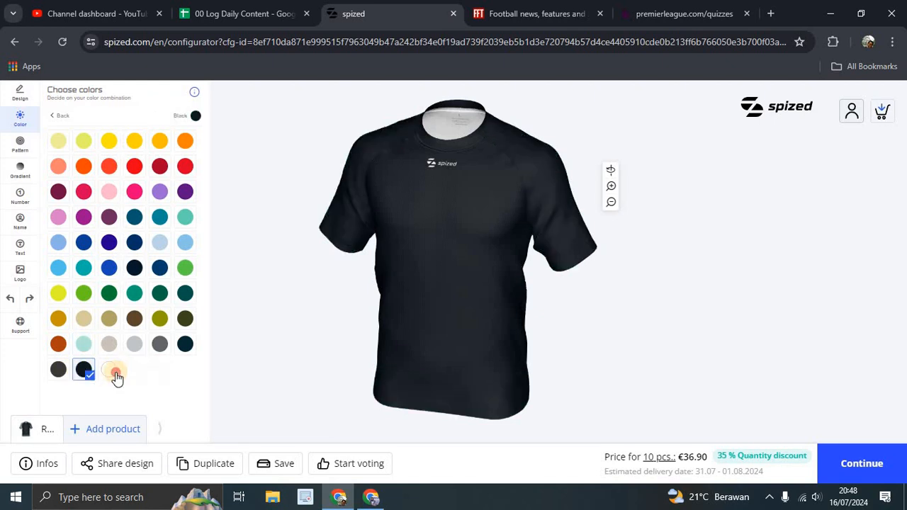
pyautogui.click(116, 372)
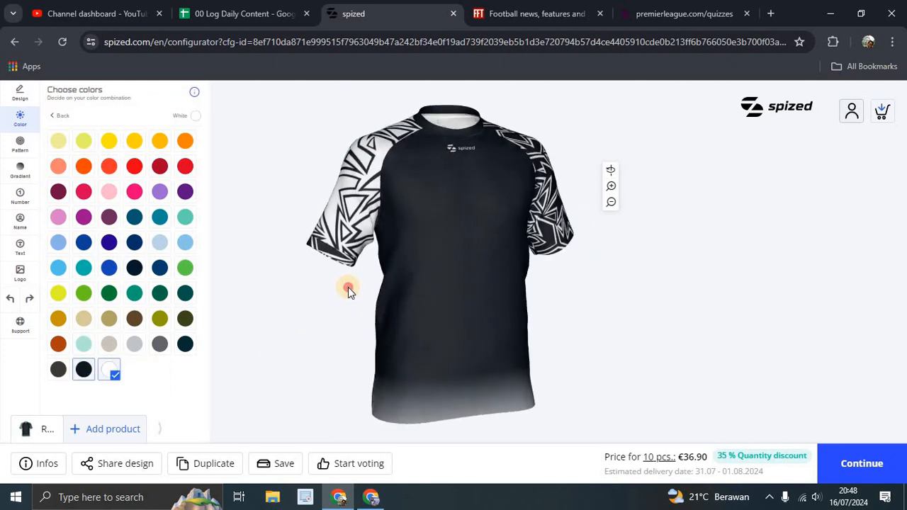
pyautogui.moveTo(348, 287); pyautogui.dragTo(335, 292)
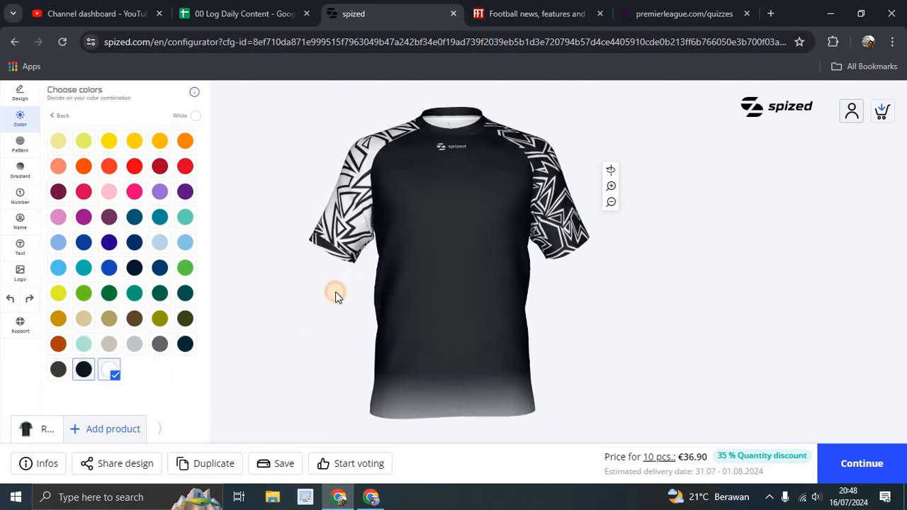
pyautogui.click(140, 172)
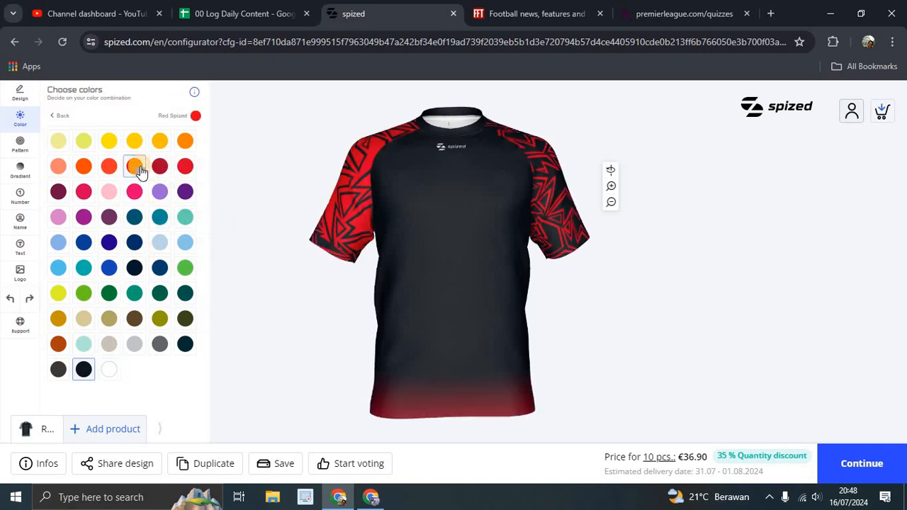
# Turn off the patterns on the right sleeve, the left sleeve and Element 1.
pyautogui.click(27, 157)
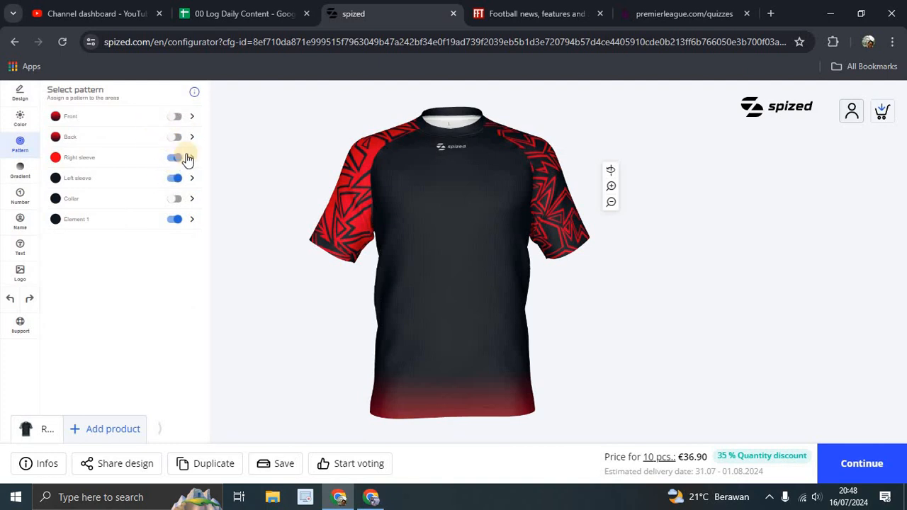
pyautogui.moveTo(387, 233); pyautogui.dragTo(381, 239)
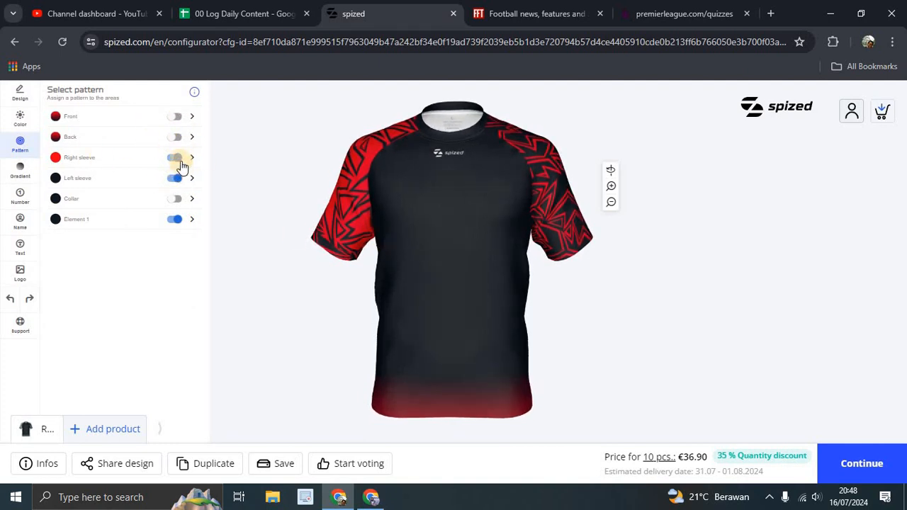
pyautogui.click(177, 178)
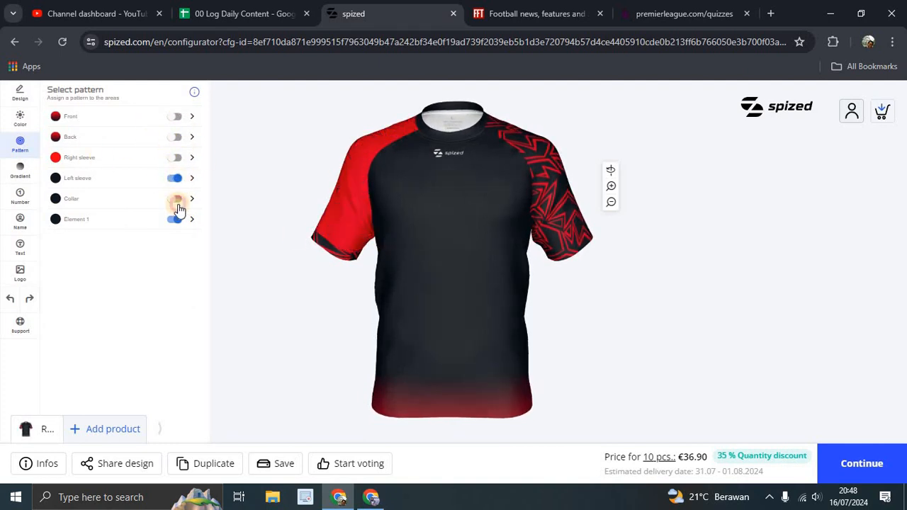
pyautogui.click(175, 220)
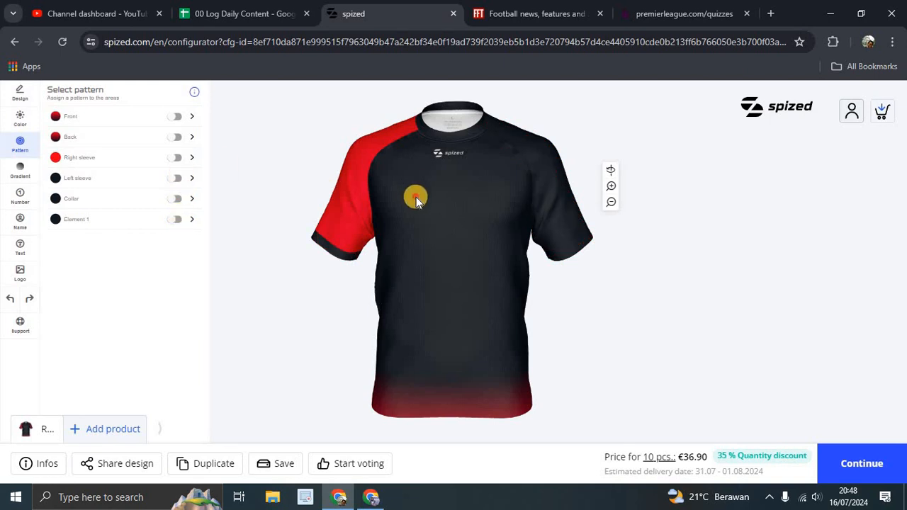
pyautogui.moveTo(416, 200); pyautogui.dragTo(384, 217)
# Turn on the right sleeve's pattern and try the zig-zag and spized_patterns_59 patterns on it.
pyautogui.click(177, 157)
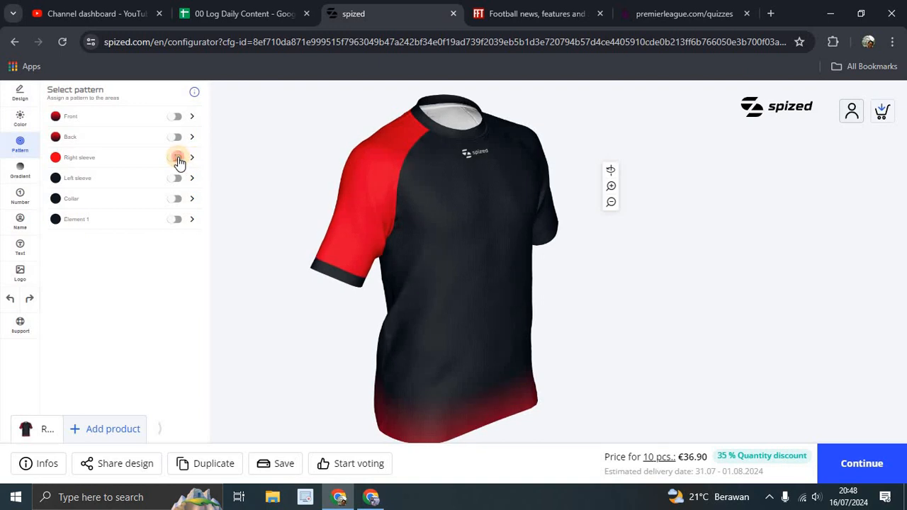
pyautogui.moveTo(461, 239); pyautogui.dragTo(576, 350)
pyautogui.scroll(1, 153, 192)
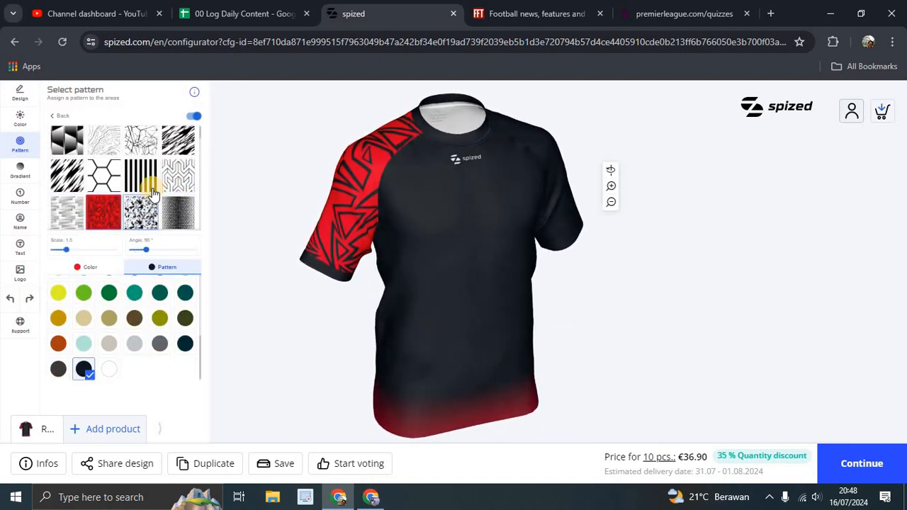
pyautogui.scroll(-2, 153, 193)
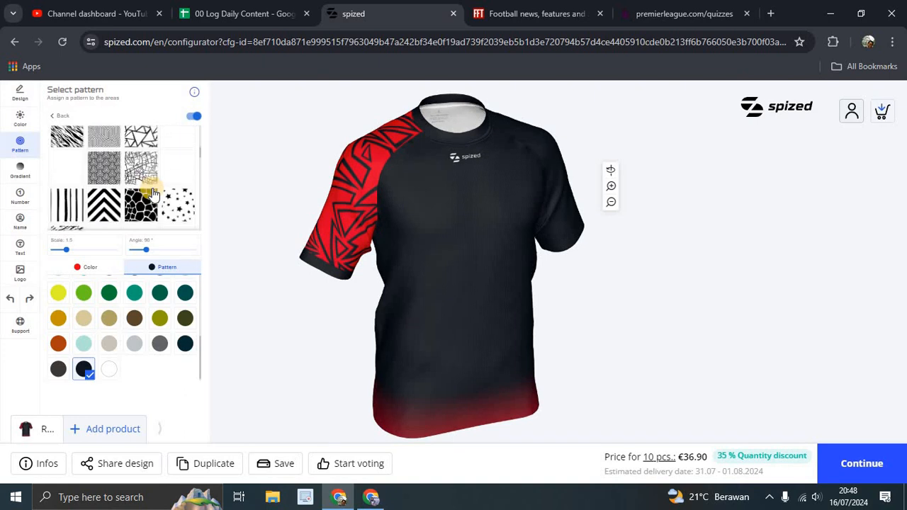
pyautogui.click(108, 210)
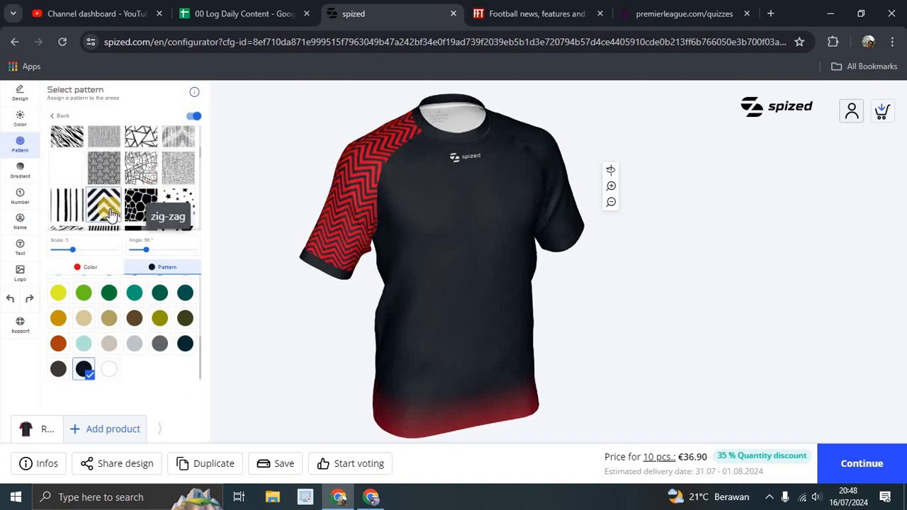
pyautogui.click(145, 212)
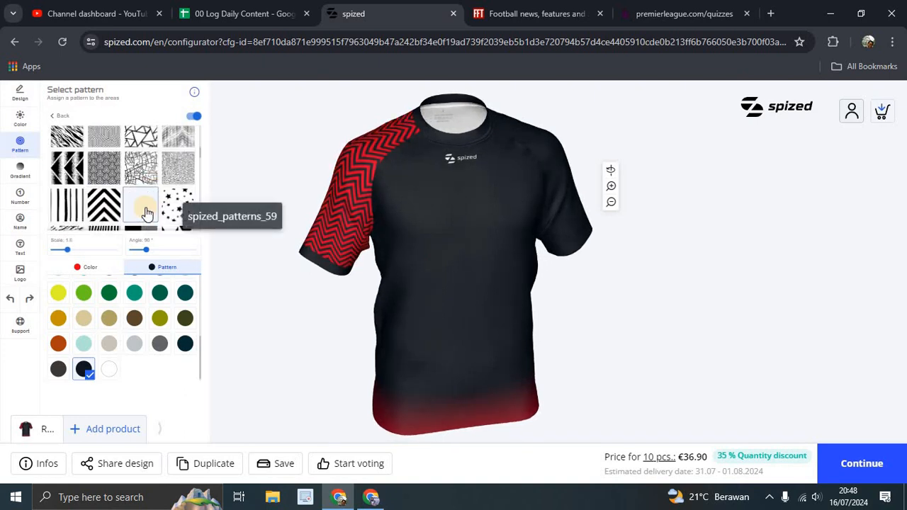
# Try the interlocking weave, checkerboard and honeycomb patterns on the right sleeve, inspecting the shirt in 3D.
pyautogui.scroll(-3, 142, 199)
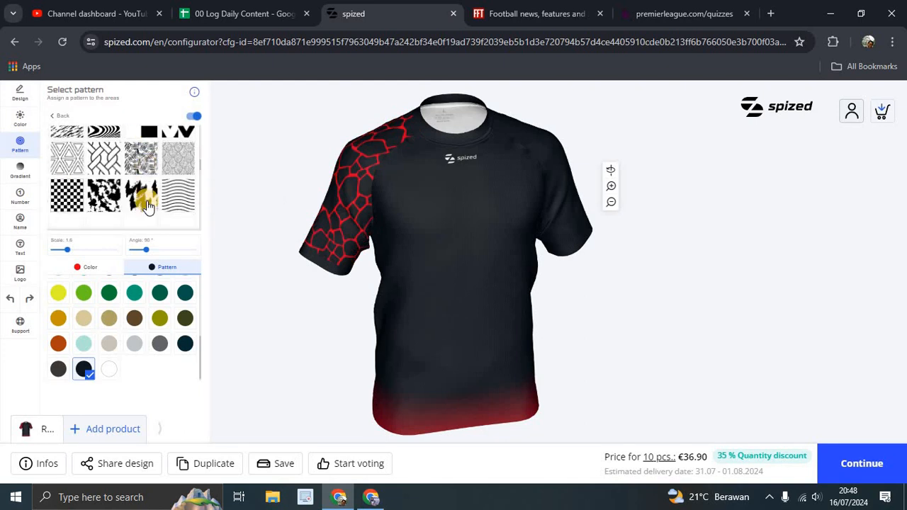
pyautogui.click(108, 170)
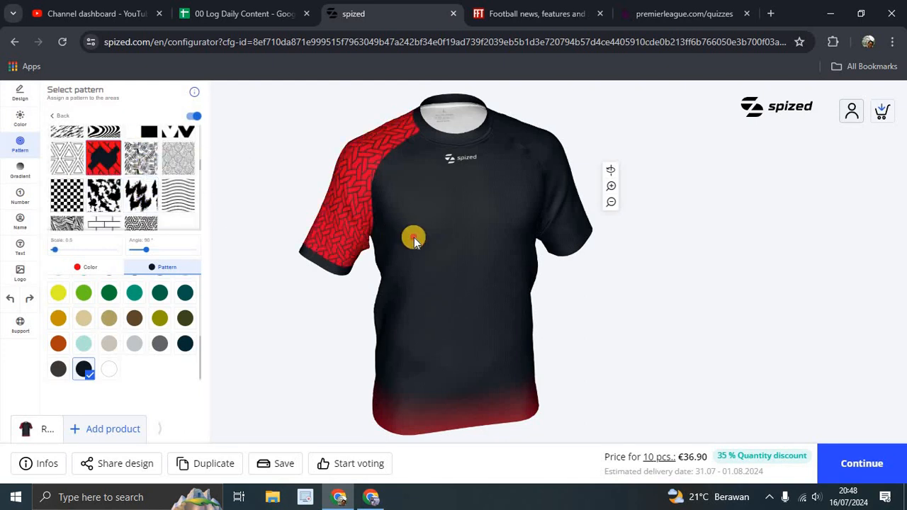
pyautogui.moveTo(415, 239); pyautogui.dragTo(391, 228)
pyautogui.scroll(-1, 100, 207)
pyautogui.scroll(-1, 106, 201)
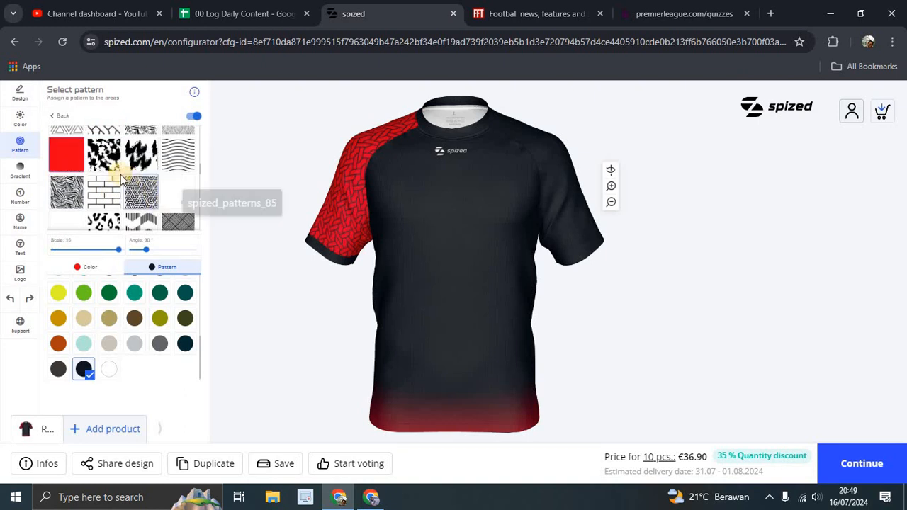
pyautogui.scroll(3, 121, 176)
pyautogui.scroll(3, 121, 176)
pyautogui.click(119, 185)
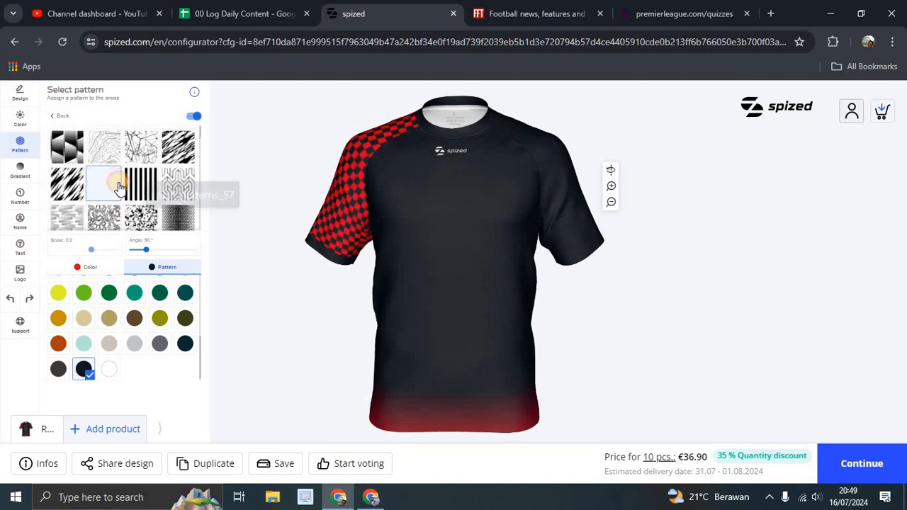
pyautogui.moveTo(389, 245); pyautogui.dragTo(425, 246)
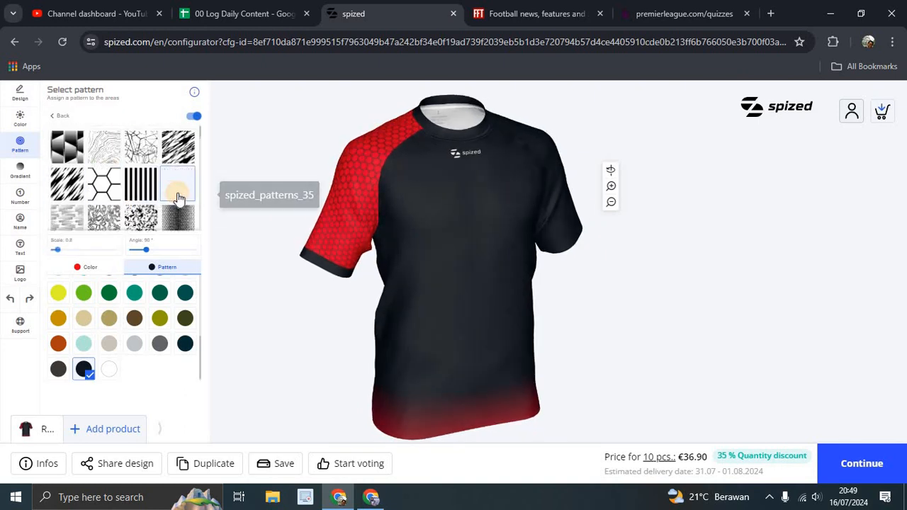
# Try spized_patterns_35, stripes and the shaded geometric pattern on the right sleeve, and settle on the broken horizontal dash pattern.
pyautogui.click(177, 185)
pyautogui.click(134, 186)
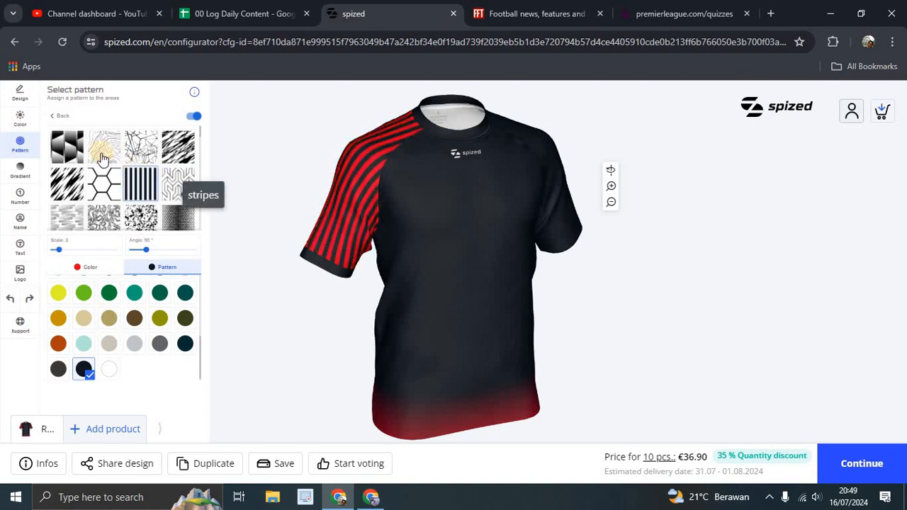
pyautogui.click(67, 146)
pyautogui.click(66, 217)
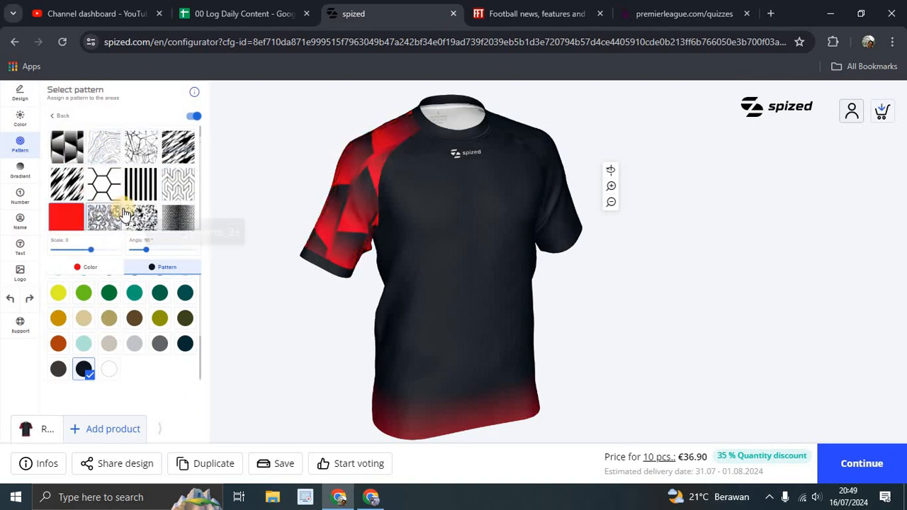
pyautogui.moveTo(306, 207); pyautogui.dragTo(301, 206)
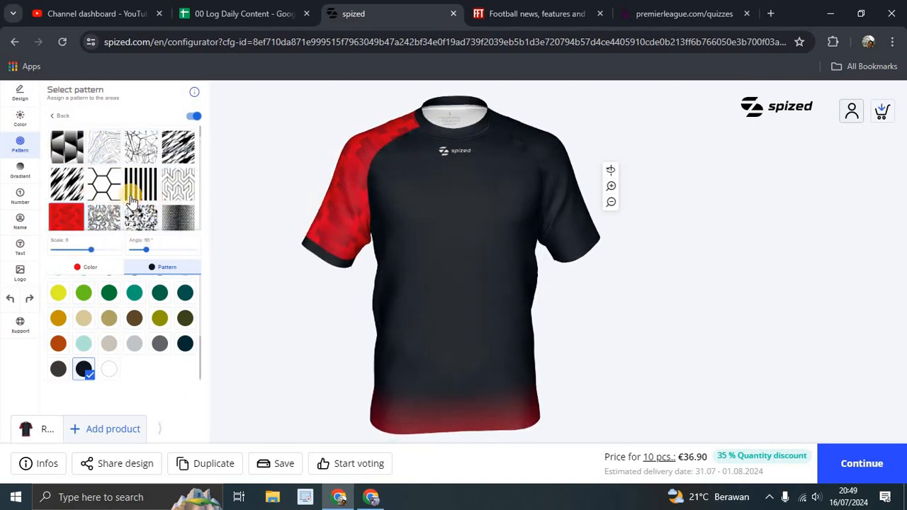
pyautogui.click(62, 116)
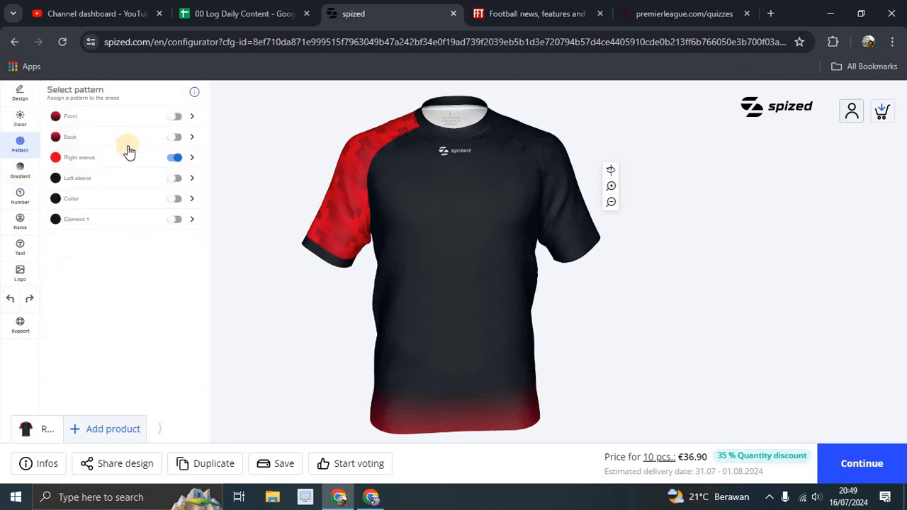
# Try a pattern on the shirt's front and turn it off again.
pyautogui.click(177, 117)
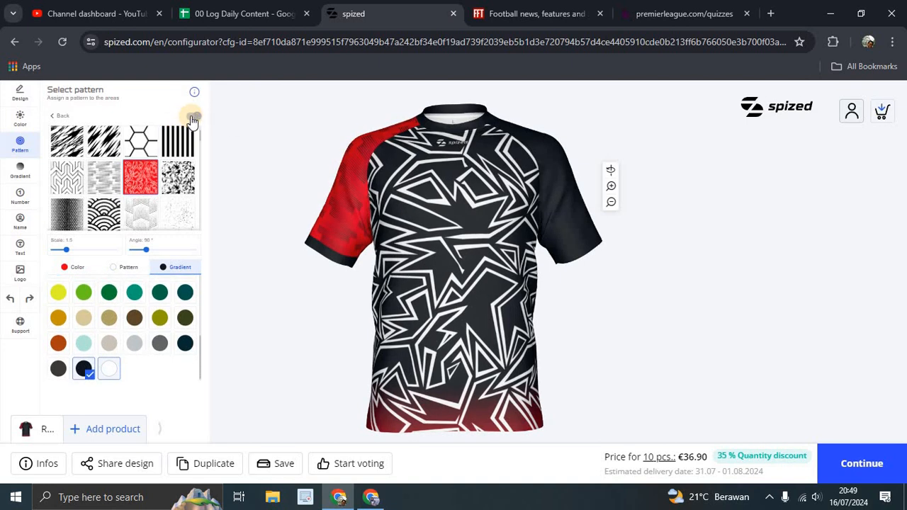
pyautogui.click(195, 117)
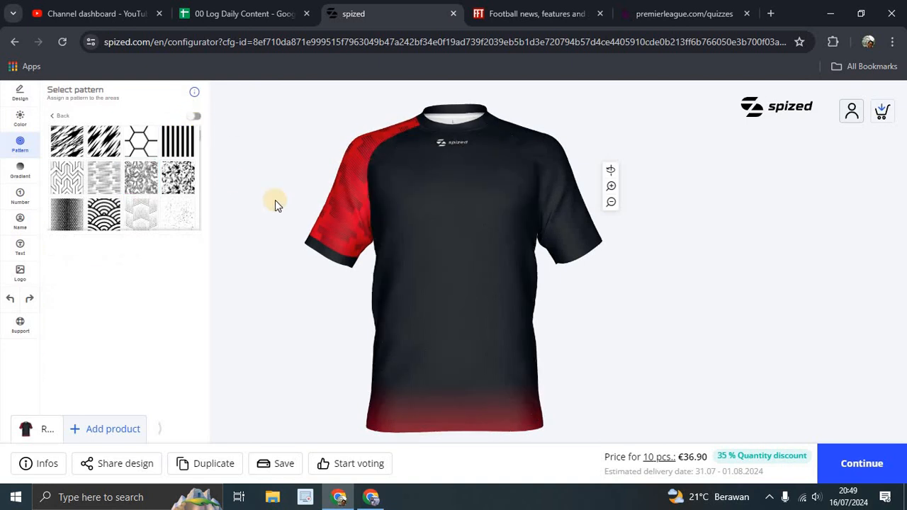
pyautogui.click(61, 115)
# Turn on the left sleeve's pattern and apply the Right Sleeve's existing pattern to it.
pyautogui.moveTo(391, 242); pyautogui.dragTo(359, 269)
pyautogui.click(178, 185)
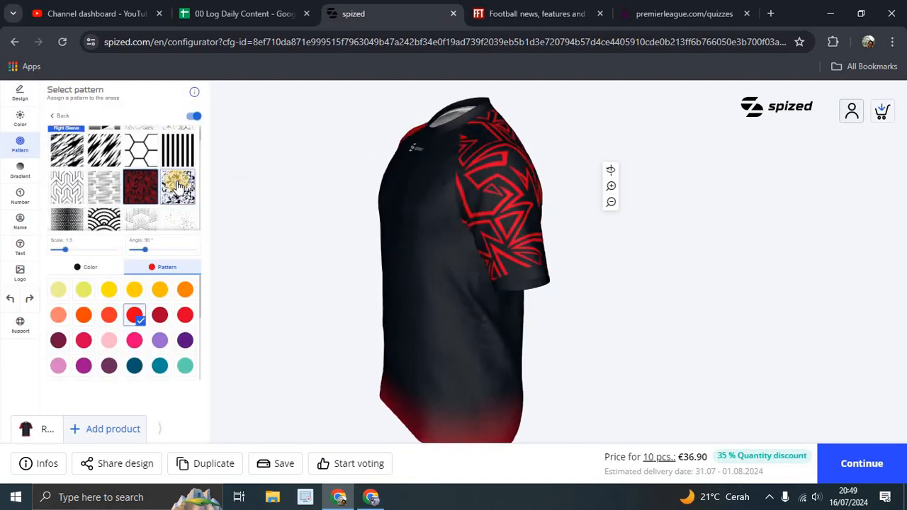
pyautogui.moveTo(460, 279); pyautogui.dragTo(614, 300)
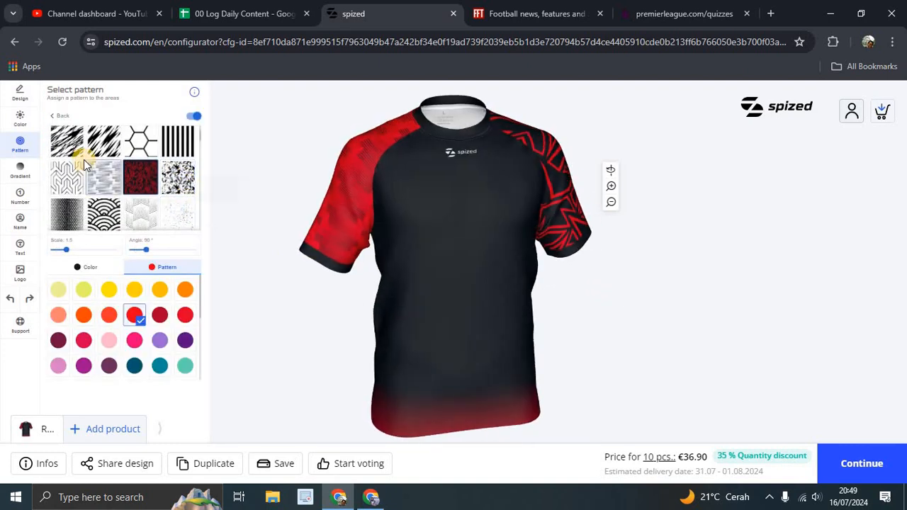
pyautogui.scroll(1, 85, 160)
pyautogui.click(75, 149)
pyautogui.moveTo(453, 238); pyautogui.dragTo(415, 231)
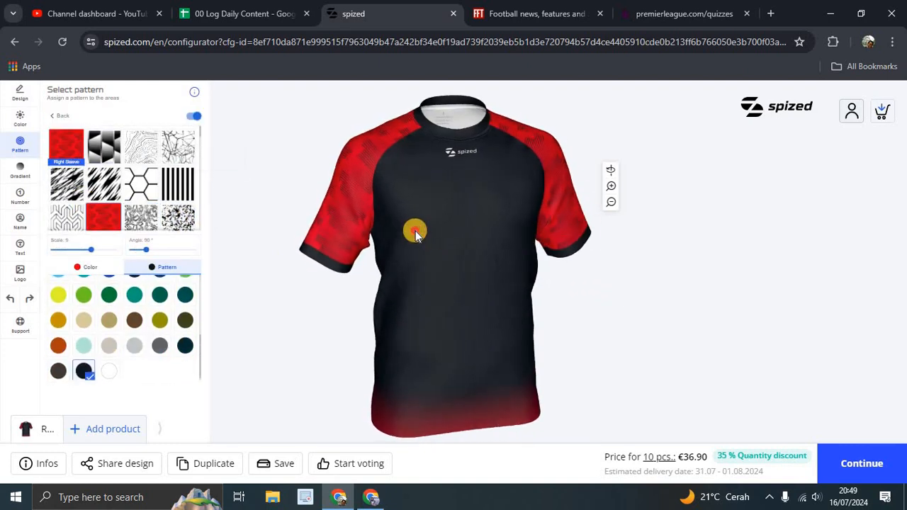
# Review the gradient, number, name, text, logo, color and design options while viewing the shirt from the front and back.
pyautogui.click(24, 181)
pyautogui.moveTo(354, 282); pyautogui.dragTo(515, 356)
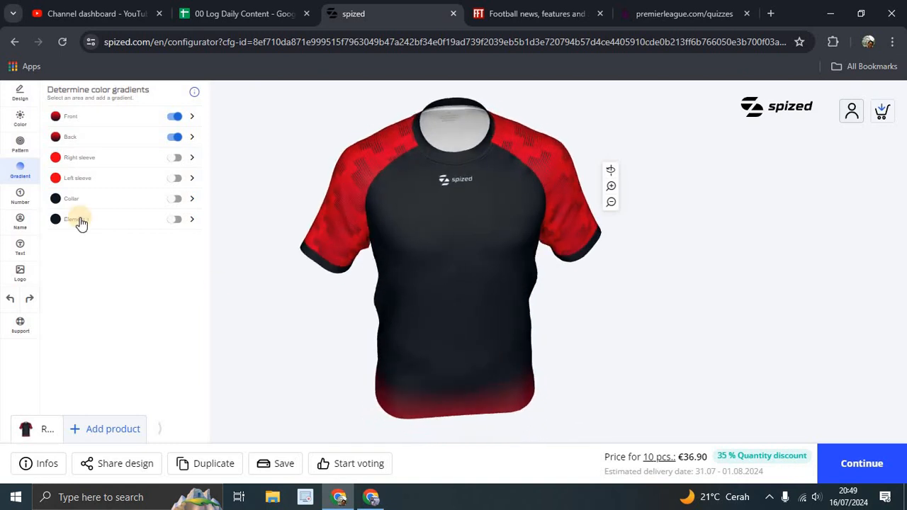
pyautogui.click(20, 195)
pyautogui.moveTo(450, 294); pyautogui.dragTo(466, 241)
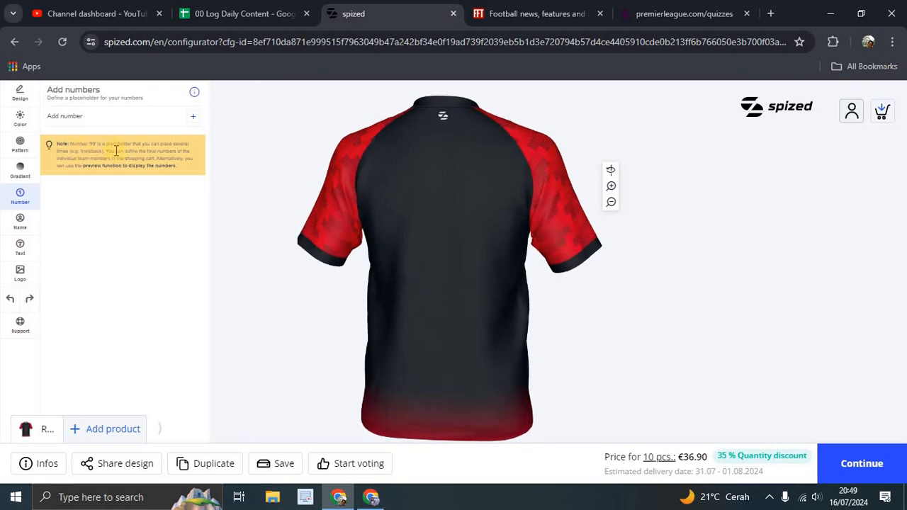
pyautogui.click(22, 222)
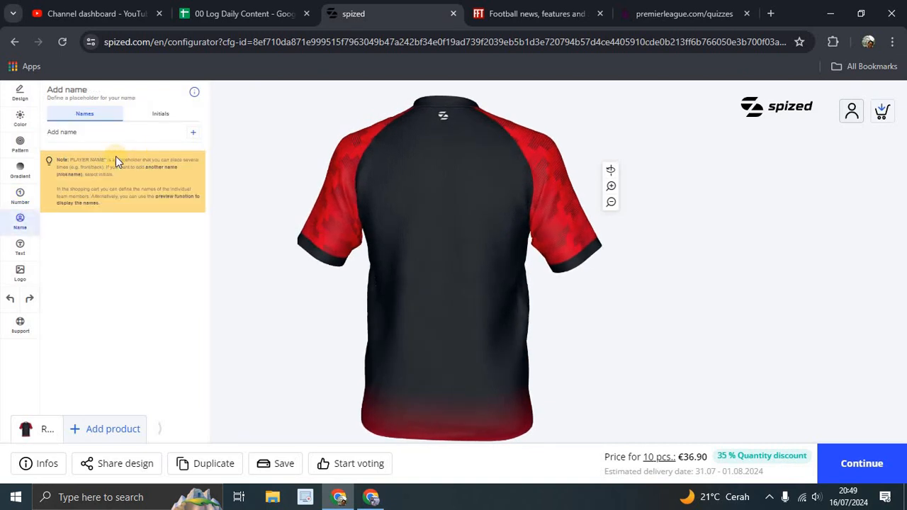
pyautogui.click(19, 246)
pyautogui.moveTo(415, 279); pyautogui.dragTo(382, 267)
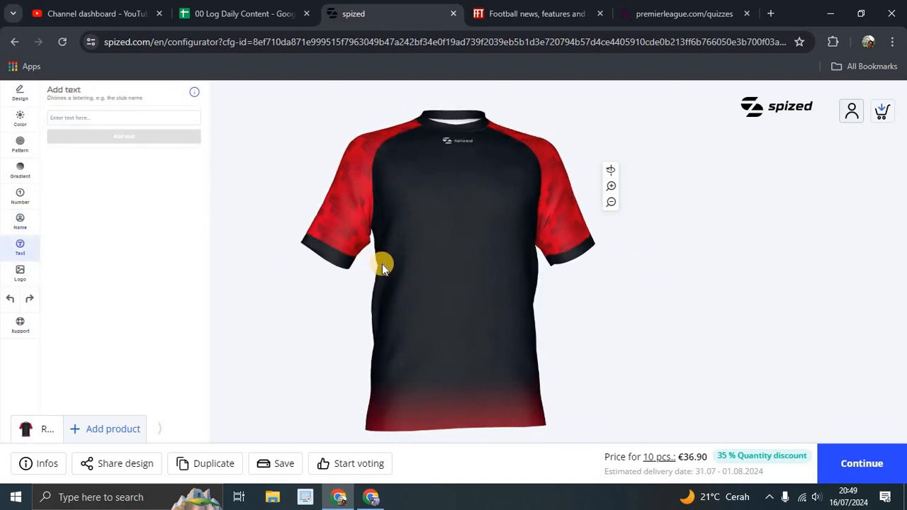
pyautogui.click(19, 273)
pyautogui.moveTo(443, 283); pyautogui.dragTo(315, 241)
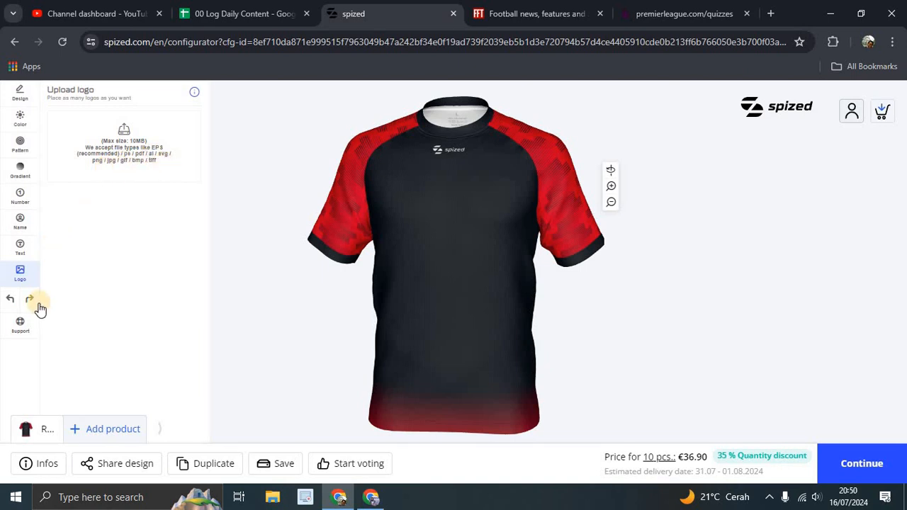
pyautogui.click(21, 119)
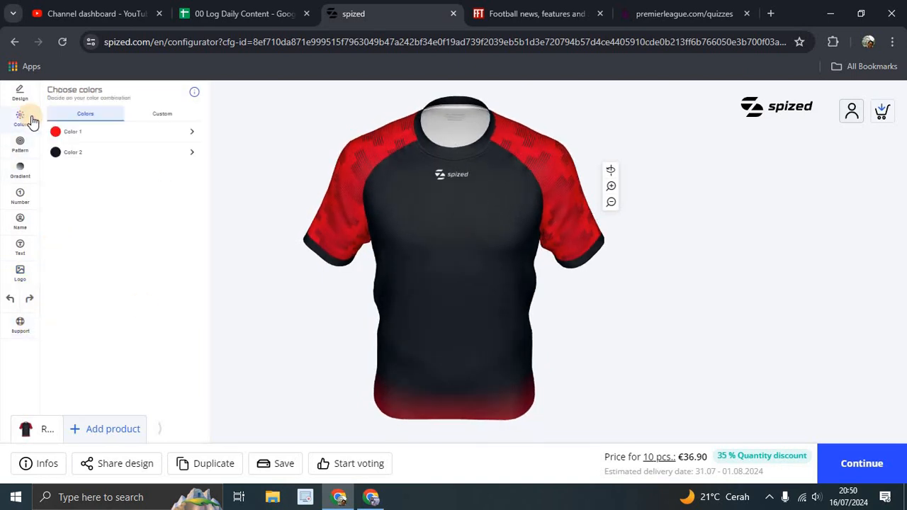
pyautogui.moveTo(396, 218); pyautogui.dragTo(511, 298)
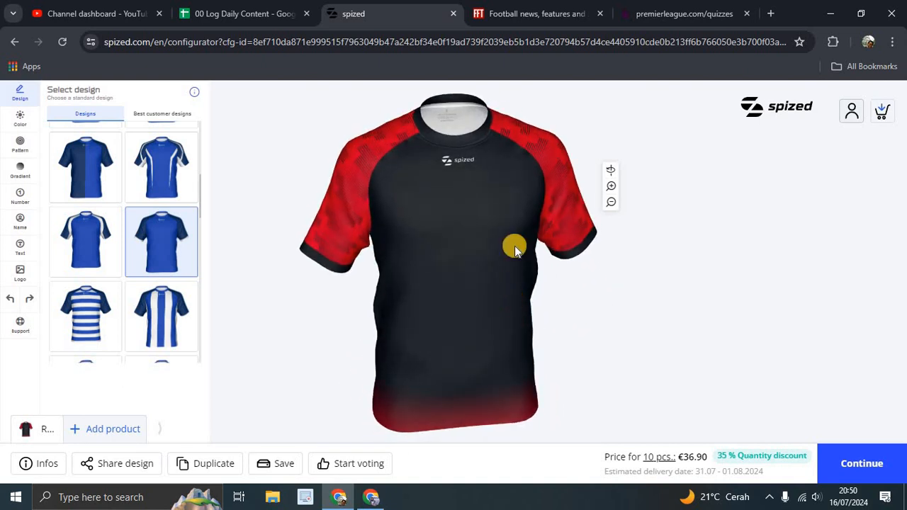